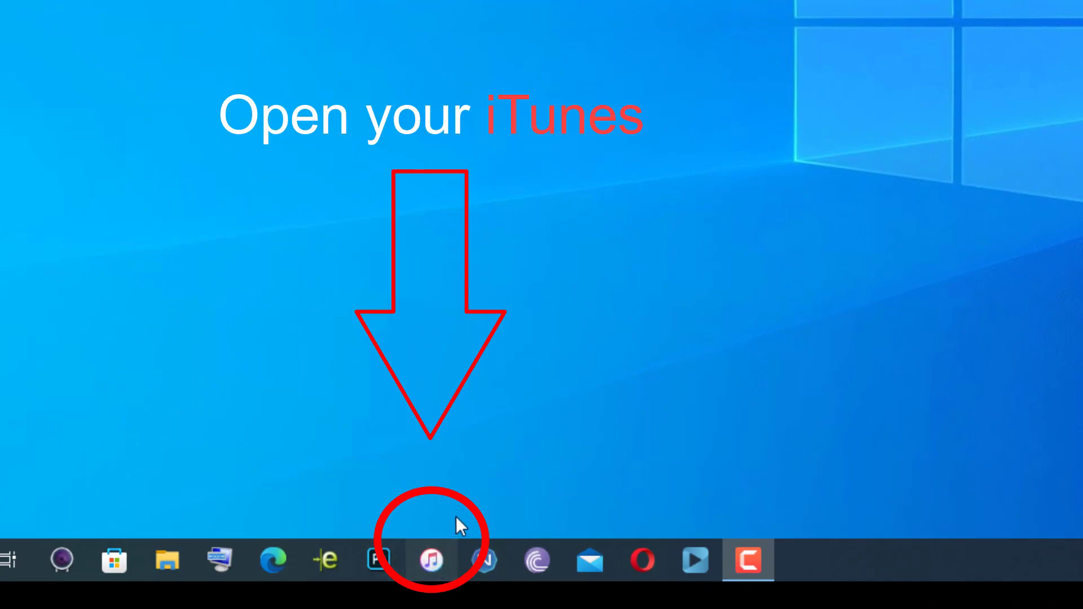
- Launch iTunes and bring up its Music library showing the connected iPhone
{"action": "left_click", "coordinate": [483, 598]}
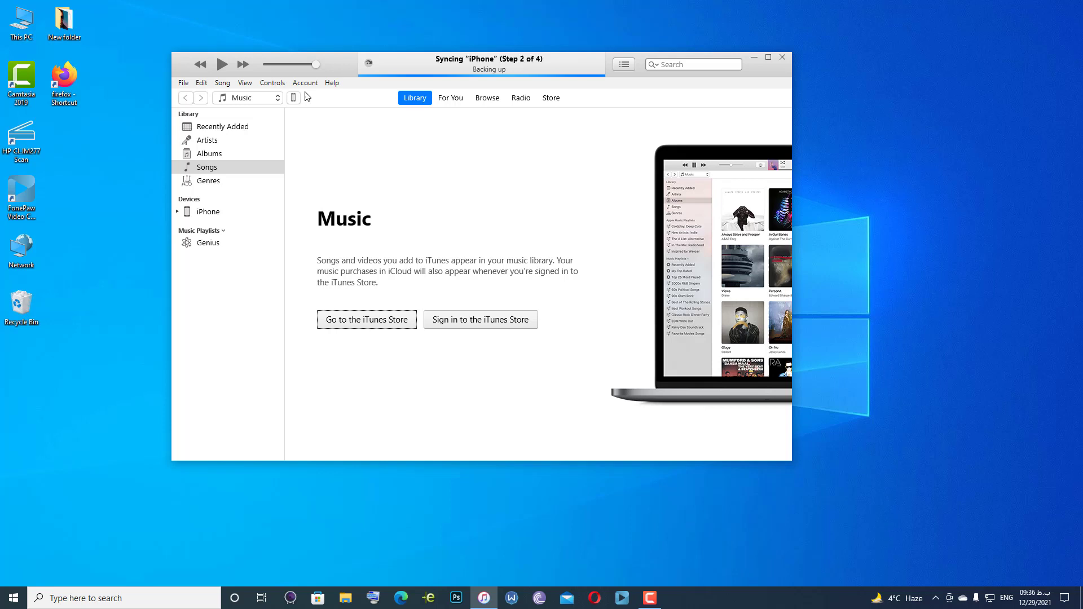
{"action": "right_click", "coordinate": [893, 154]}
{"action": "left_click", "coordinate": [920, 189]}
{"action": "left_click", "coordinate": [396, 116]}
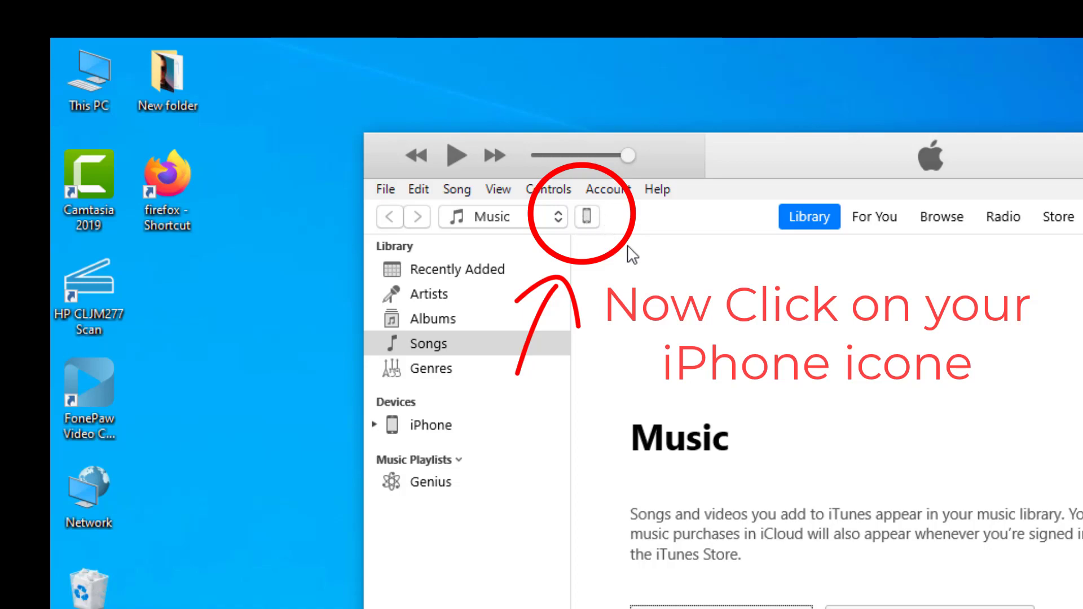
- Open the iPhone 7 Summary page and cycle its identifier line from serial number to ECID
{"action": "left_click", "coordinate": [587, 216]}
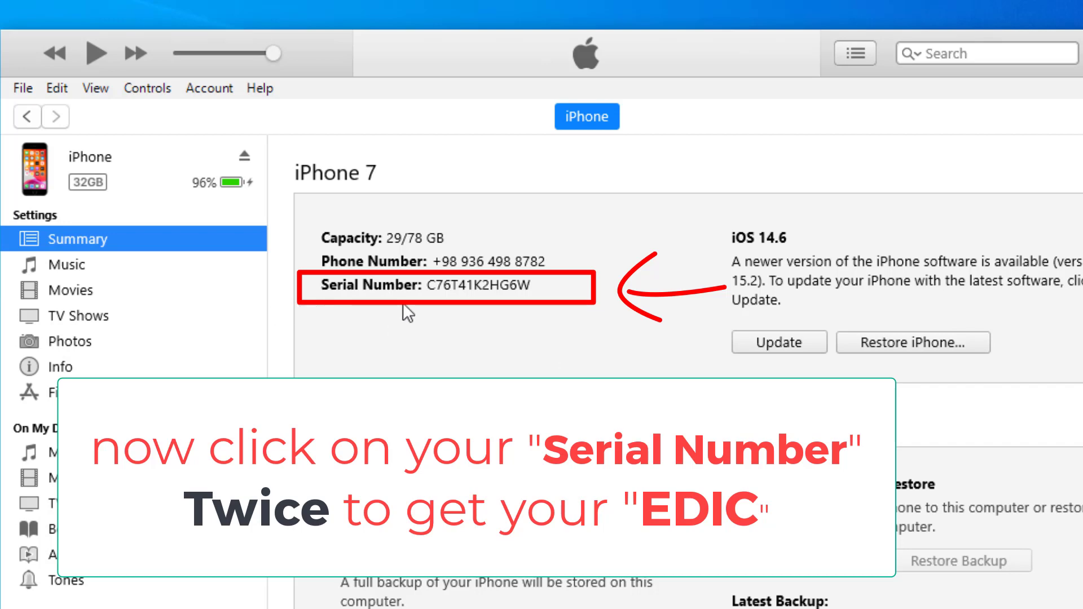
{"action": "left_click", "coordinate": [394, 285]}
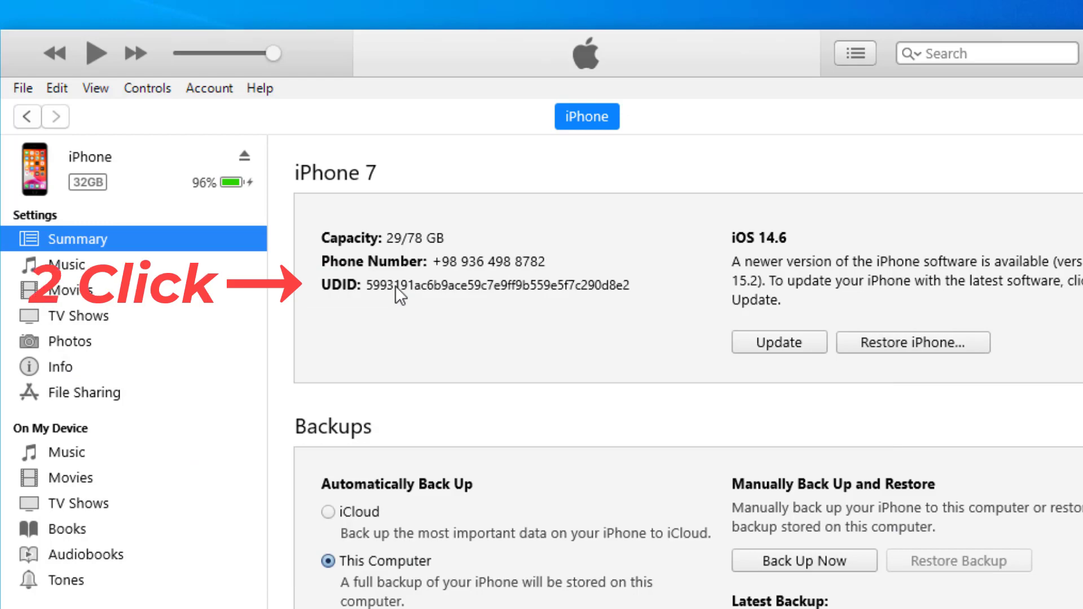
{"action": "left_click", "coordinate": [394, 286]}
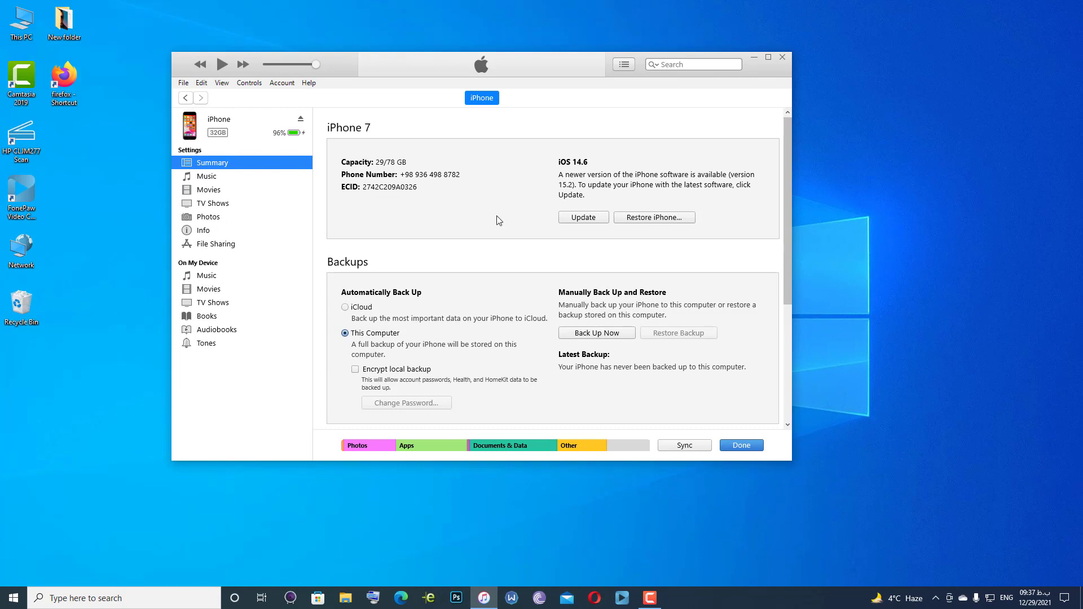
{"action": "left_click", "coordinate": [402, 193]}
{"action": "left_click", "coordinate": [402, 193]}
{"action": "left_click", "coordinate": [373, 190]}
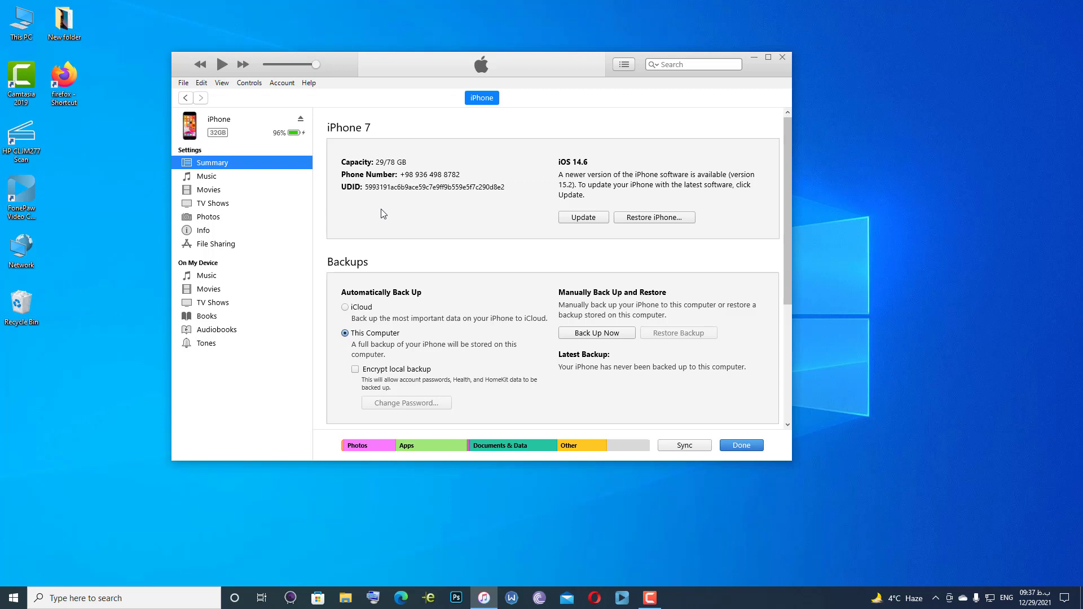
{"action": "left_click", "coordinate": [376, 192]}
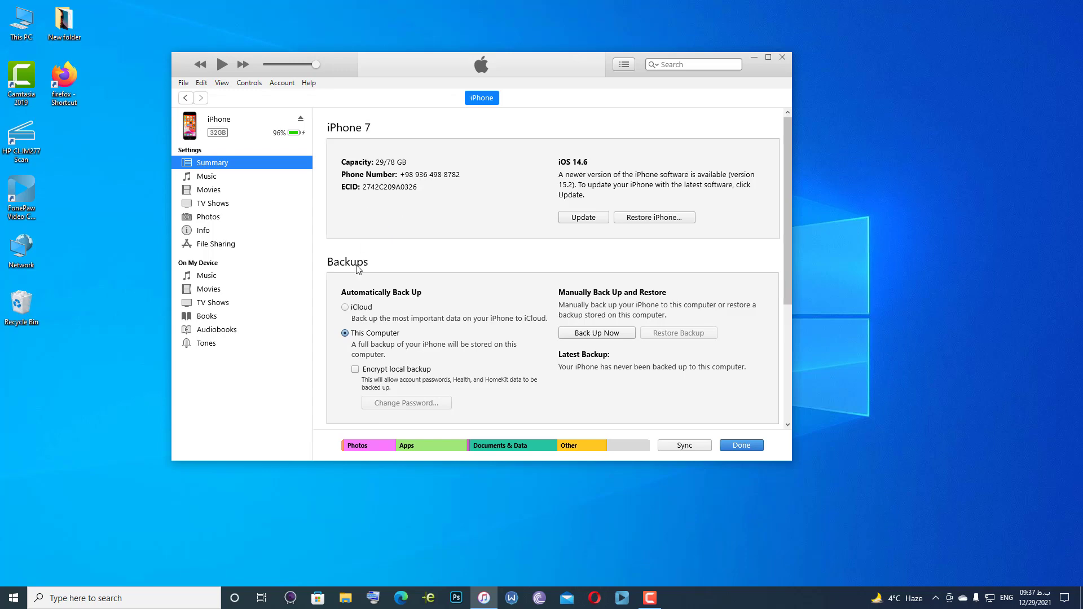
- Open a new Notepad note beside iTunes and show the iPhone's ECID again
{"action": "left_click", "coordinate": [181, 598]}
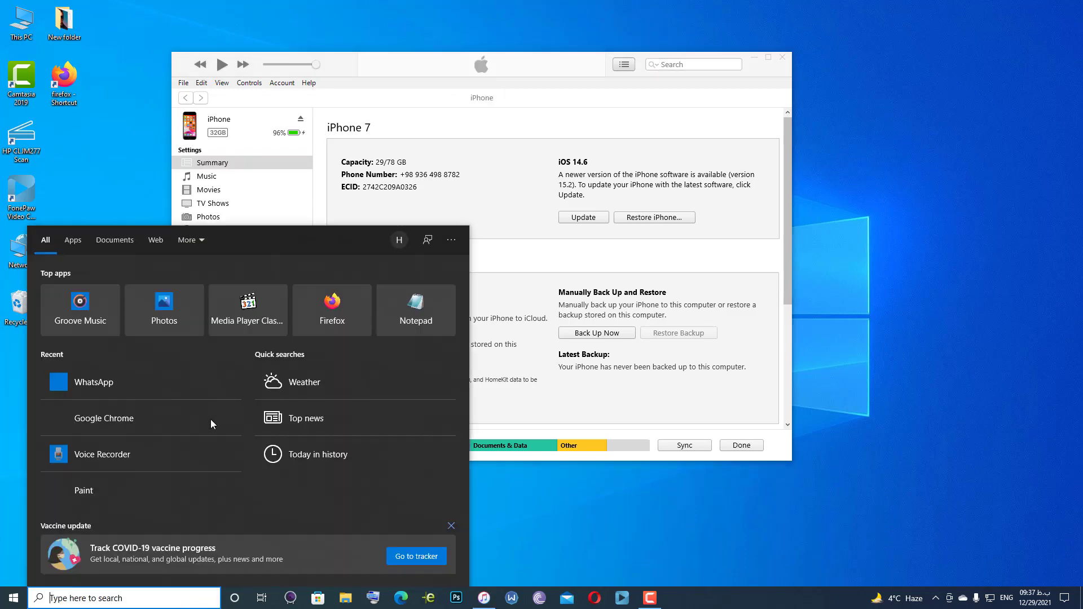
{"action": "left_click", "coordinate": [416, 307]}
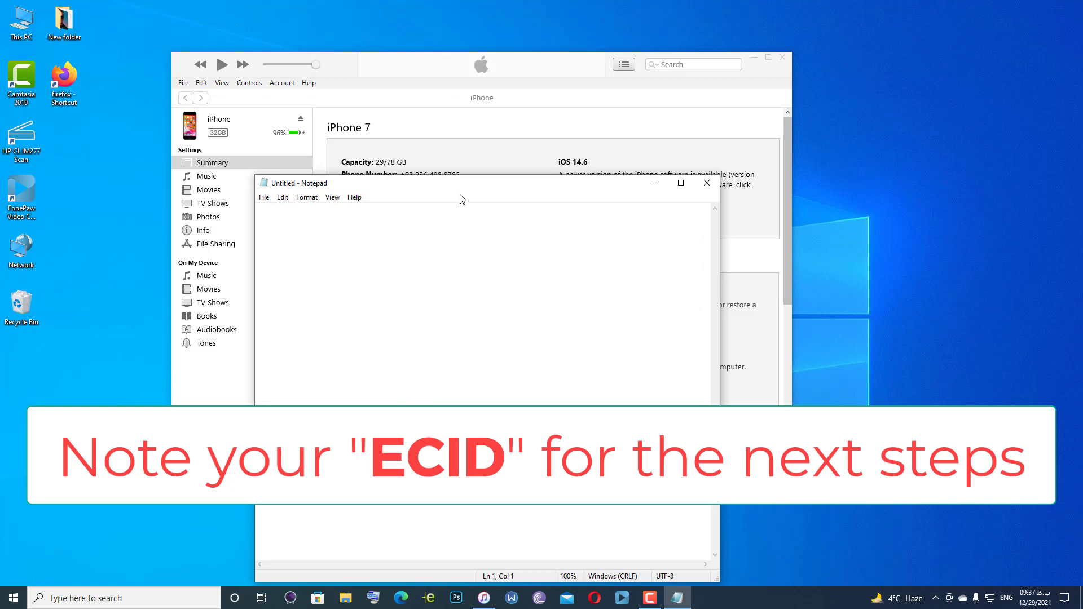
{"action": "mouse_move", "coordinate": [451, 191]}
{"action": "left_mouse_down"}
{"action": "mouse_move", "coordinate": [668, 148]}
{"action": "mouse_move", "coordinate": [729, 121]}
{"action": "left_mouse_up"}
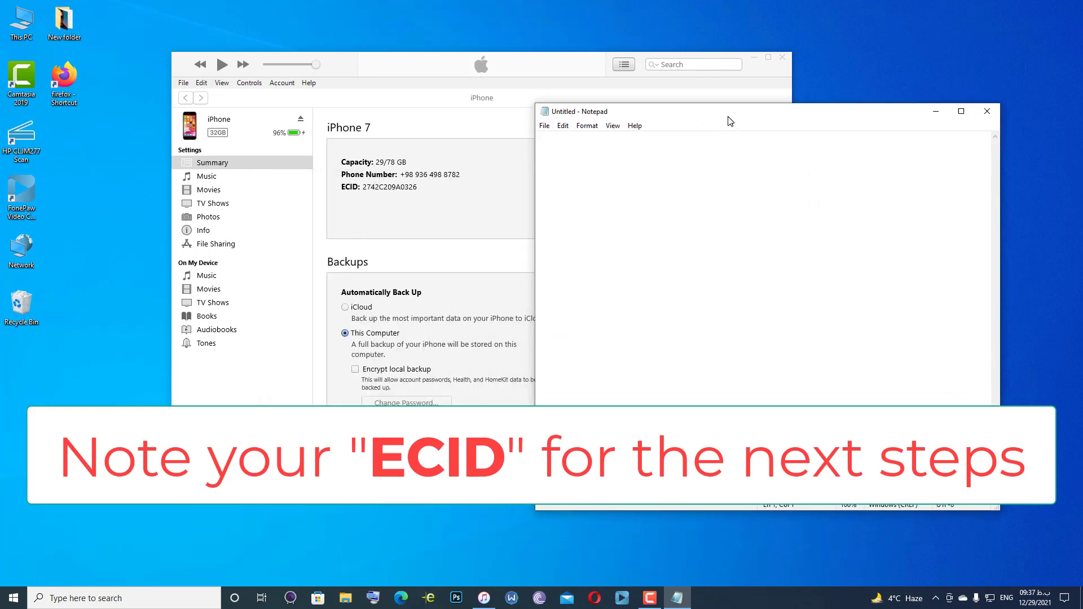
{"action": "left_click", "coordinate": [404, 193]}
{"action": "left_click", "coordinate": [392, 188]}
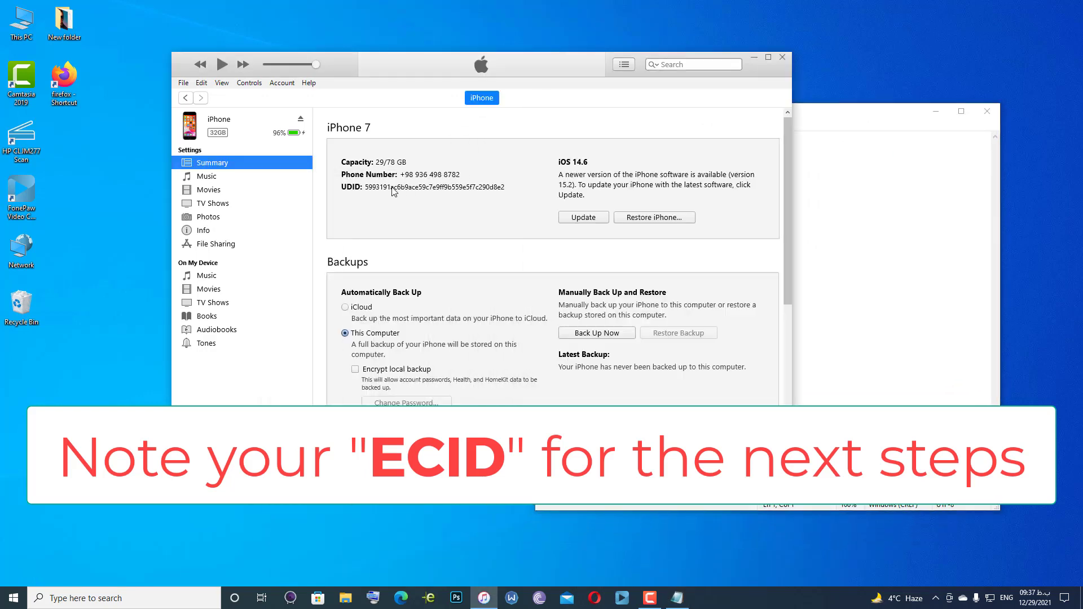
{"action": "left_click", "coordinate": [393, 191]}
- Copy the ECID from iTunes, paste it into Notepad, and minimize Notepad
{"action": "right_click", "coordinate": [393, 190]}
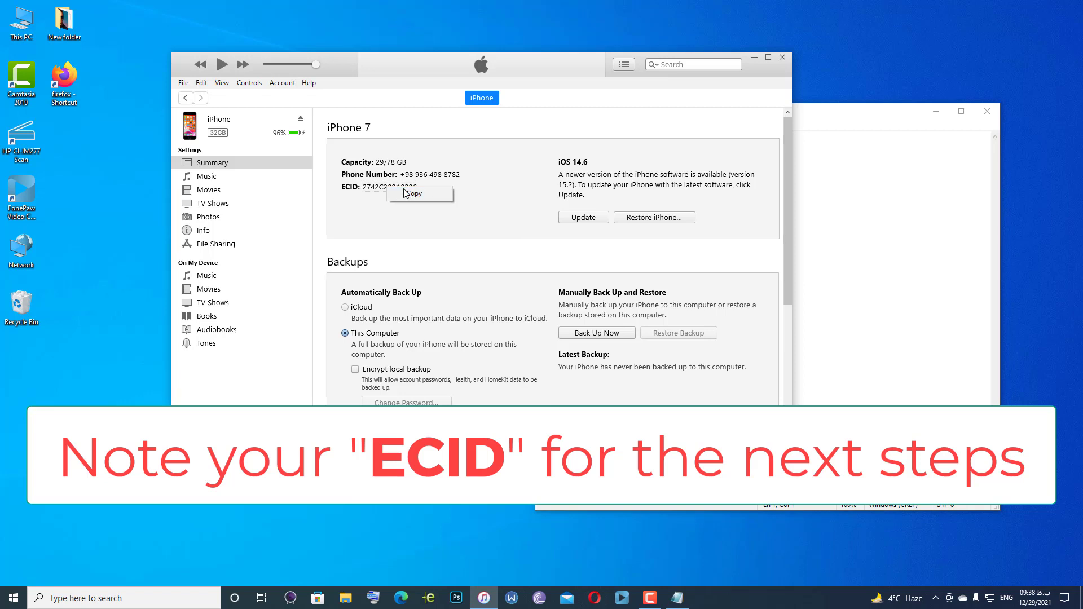
{"action": "left_click", "coordinate": [413, 194]}
{"action": "left_click", "coordinate": [872, 184]}
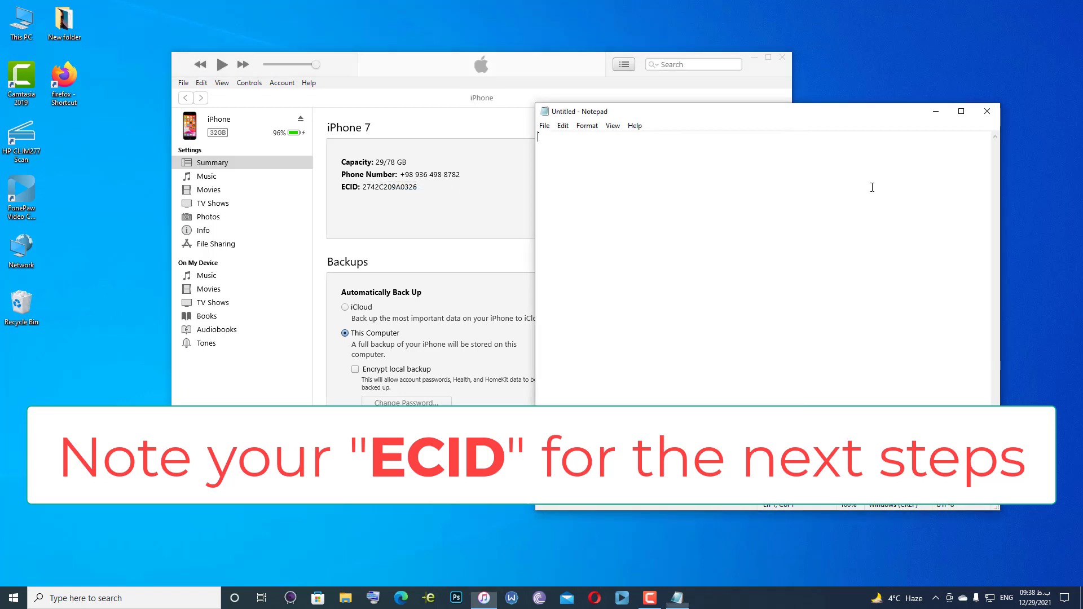
{"action": "right_click", "coordinate": [590, 172]}
{"action": "left_click", "coordinate": [618, 220]}
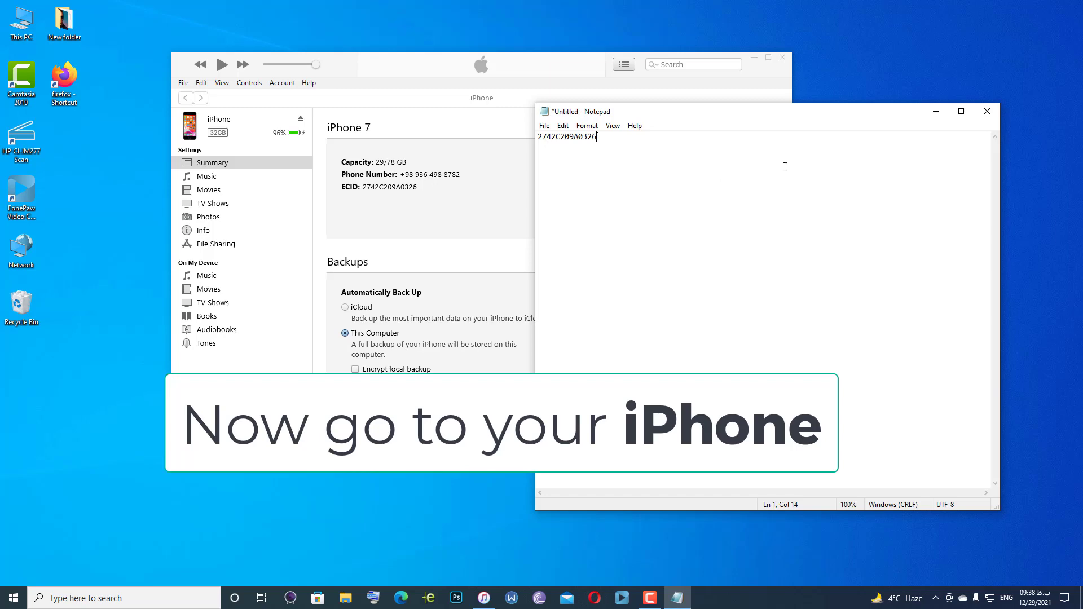
{"action": "left_click", "coordinate": [935, 112]}
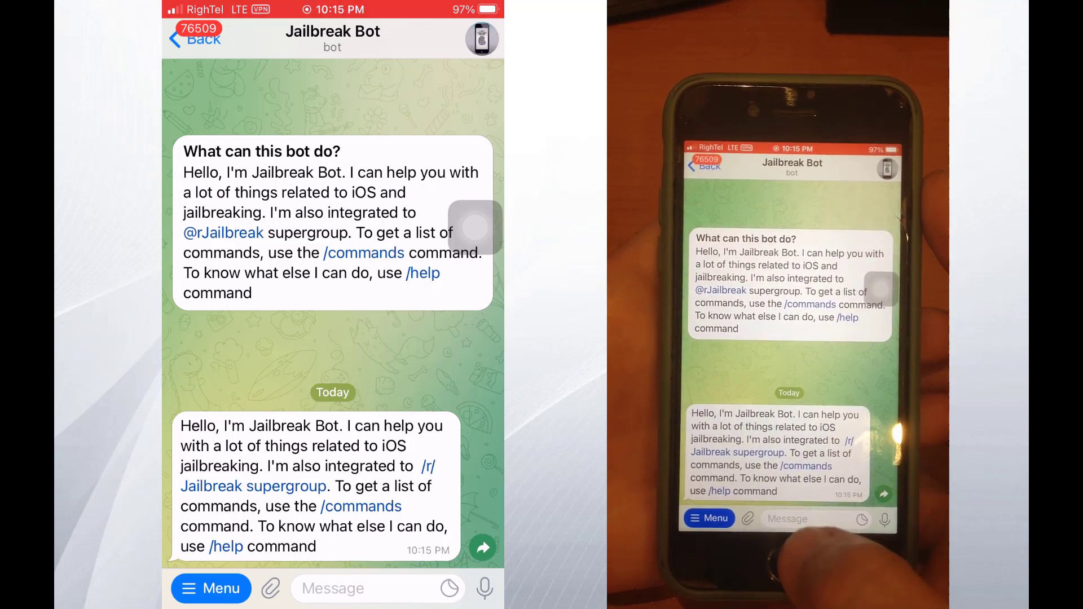
- Send the /shsh command to Jailbreak Bot to start saving blobs
{"action": "left_click", "coordinate": [333, 589]}
{"action": "left_click", "coordinate": [184, 586]}
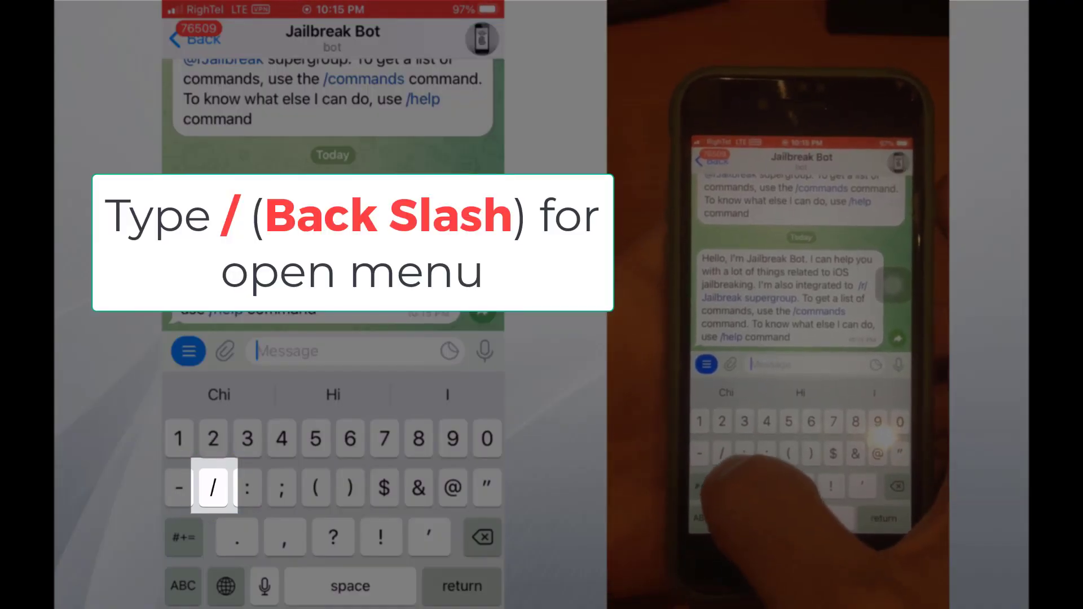
{"action": "type", "text": "/"}
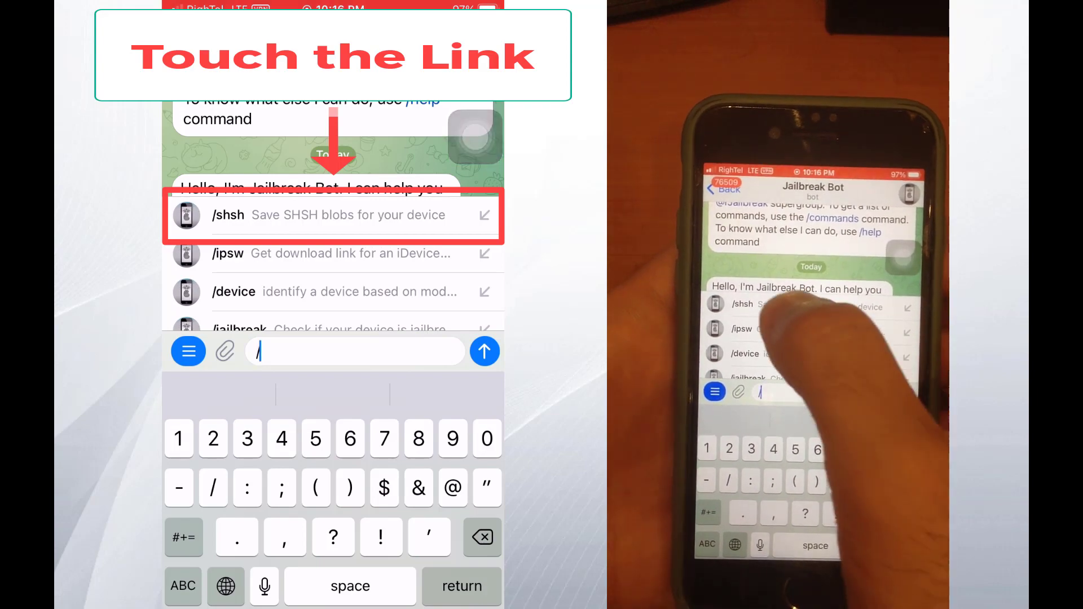
{"action": "left_click", "coordinate": [228, 215]}
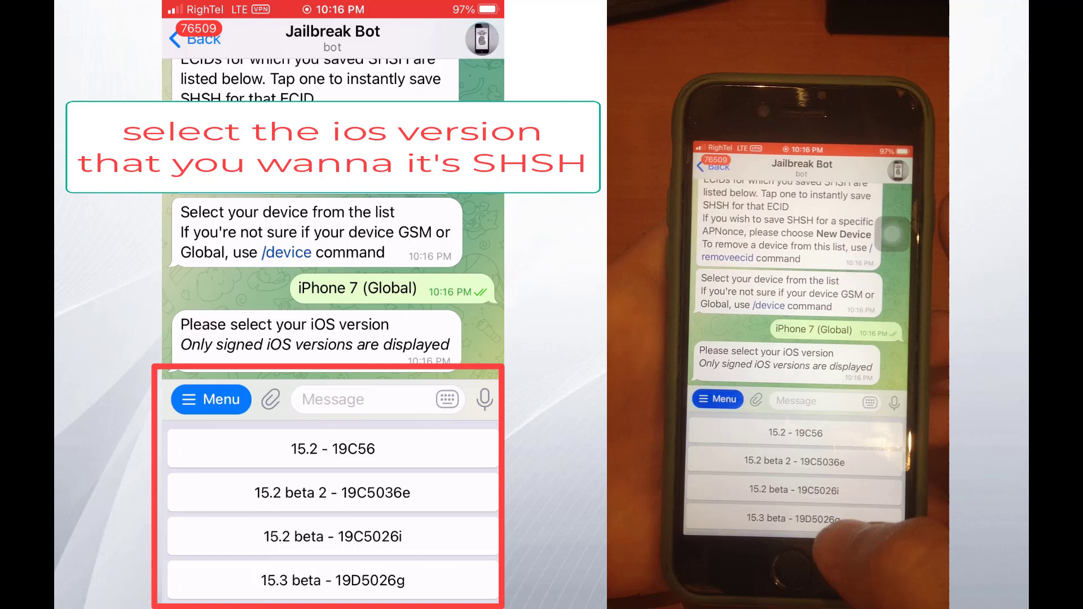
- Choose iOS 15.2 - 19C56 from the bot's version buttons
{"action": "left_click", "coordinate": [332, 537]}
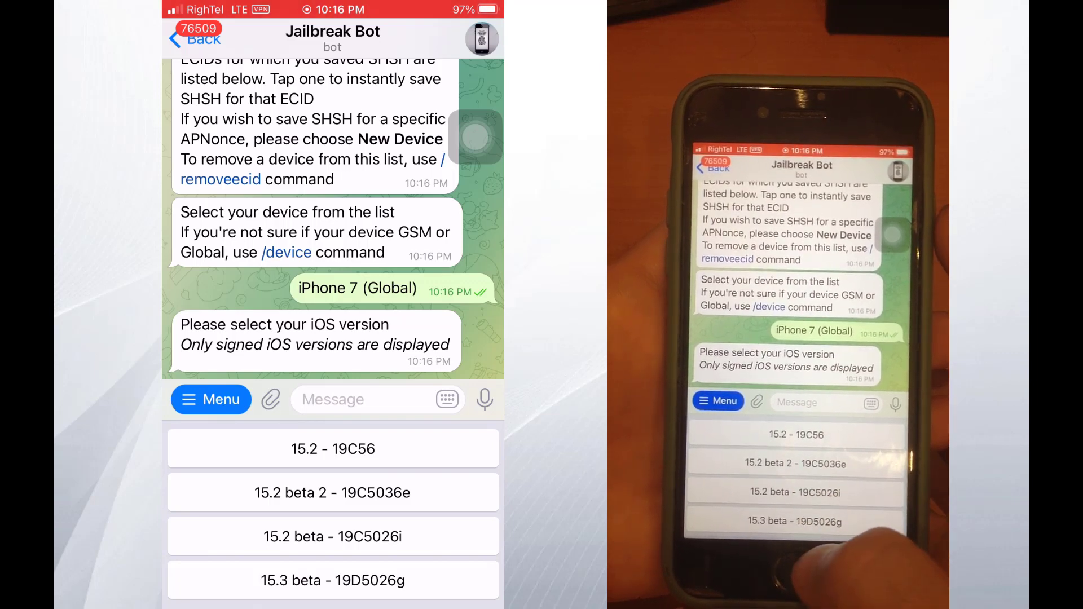
{"action": "left_click", "coordinate": [332, 448]}
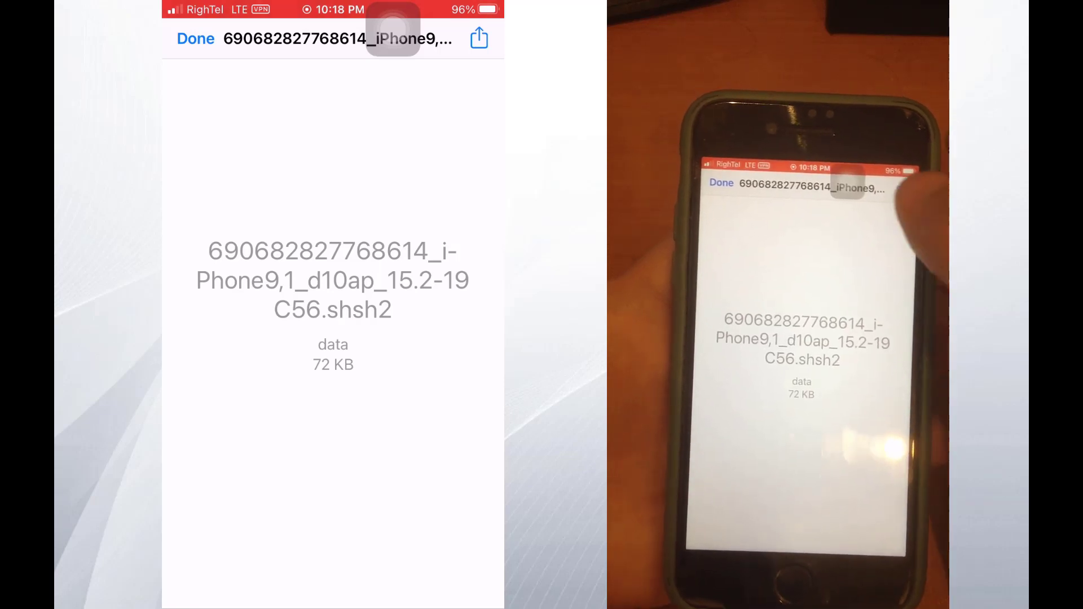
- Open the .shsh2 file's share sheet and browse all apps it can be shared to
{"action": "left_click", "coordinate": [479, 38]}
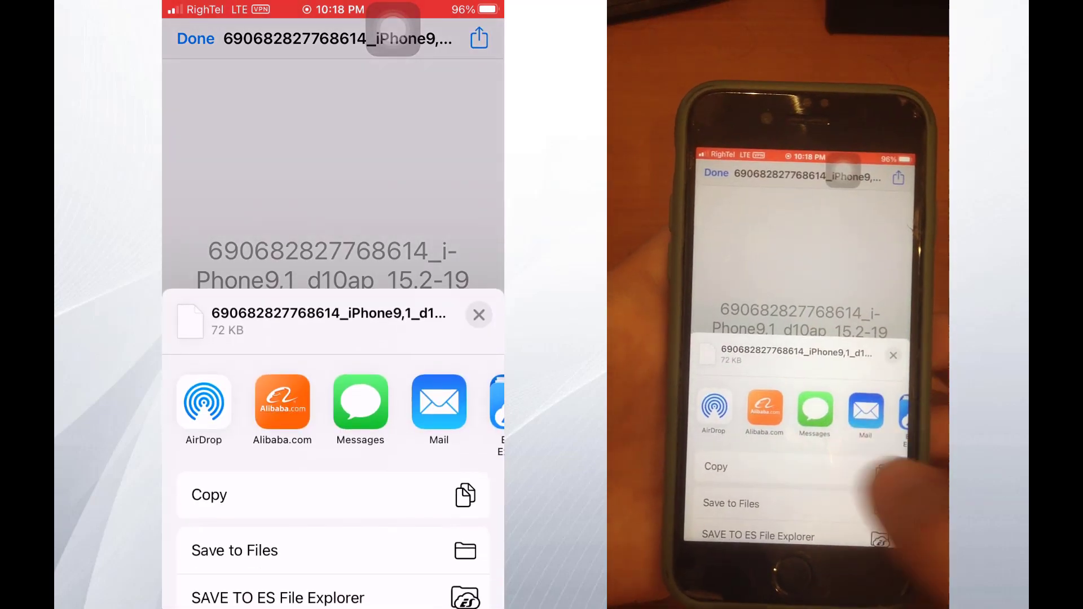
{"action": "left_click_drag", "start_coordinate": [333, 429], "coordinate": [332, 363]}
{"action": "left_click_drag", "start_coordinate": [335, 254], "coordinate": [335, 67]}
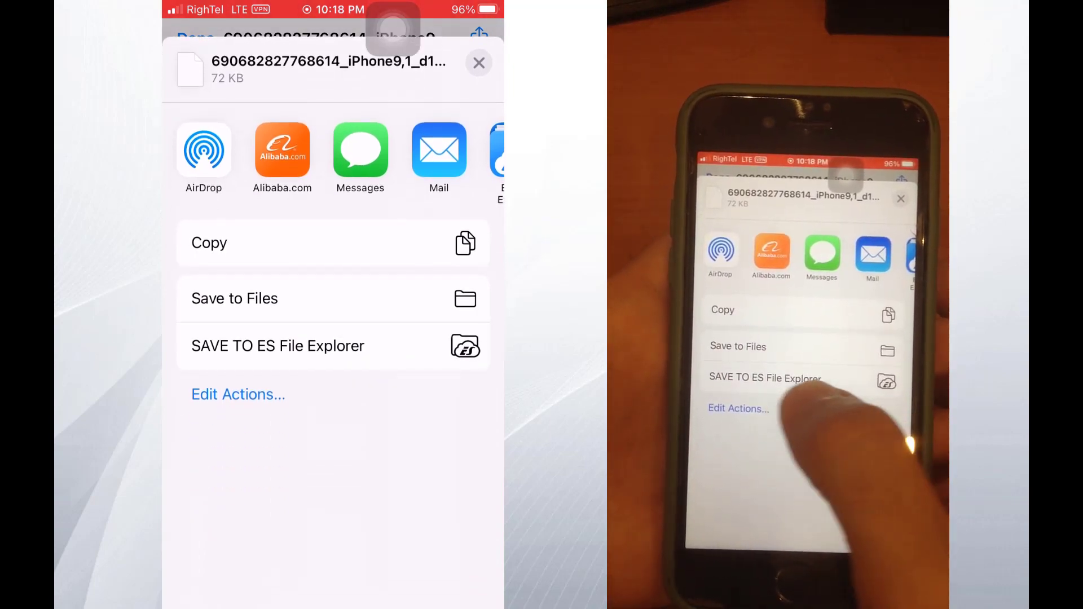
{"action": "left_click_drag", "start_coordinate": [440, 150], "coordinate": [236, 149]}
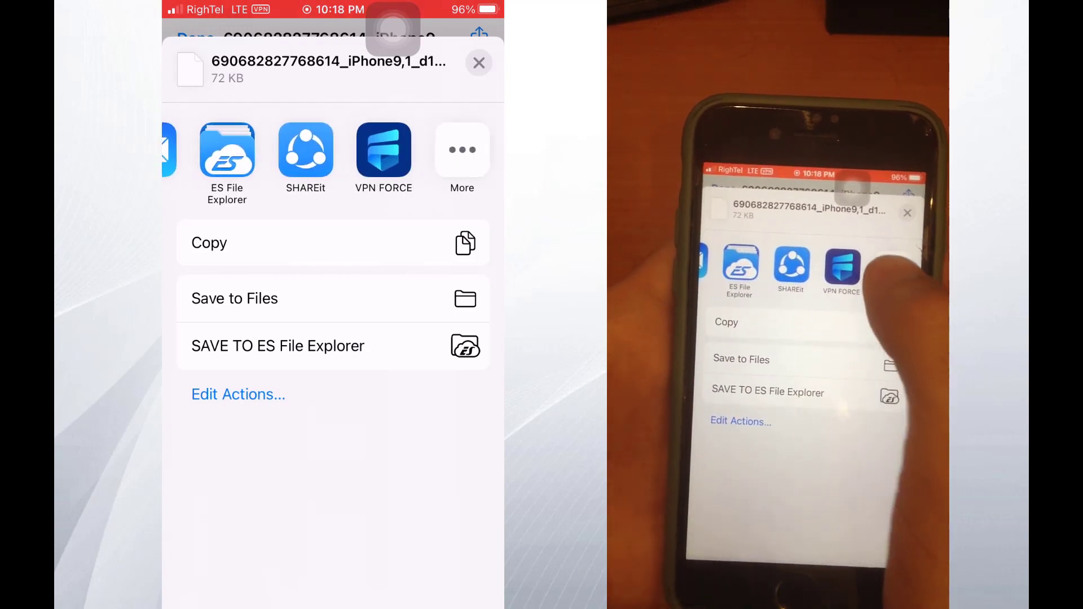
{"action": "left_click", "coordinate": [462, 149]}
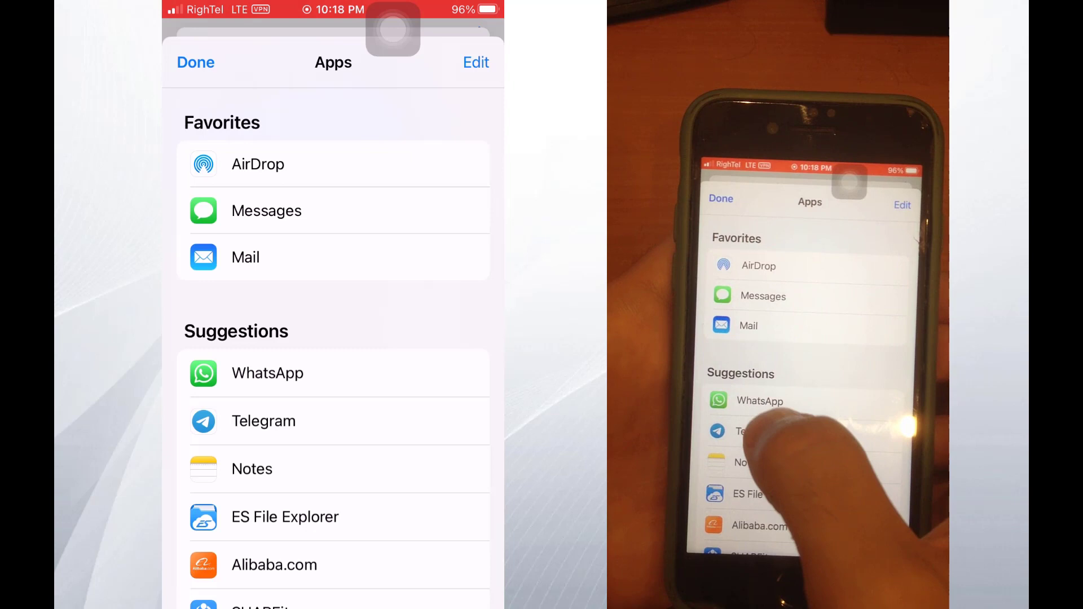
{"action": "scroll", "coordinate": [333, 339], "scroll_direction": "down", "scroll_amount": 3}
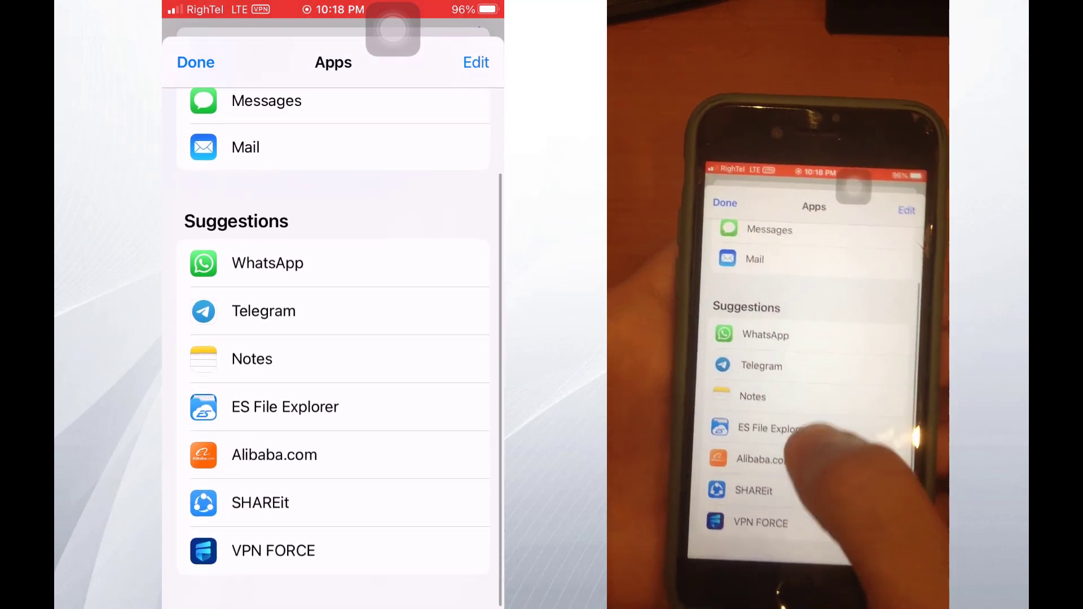
{"action": "scroll", "coordinate": [333, 395], "scroll_direction": "down", "scroll_amount": 2}
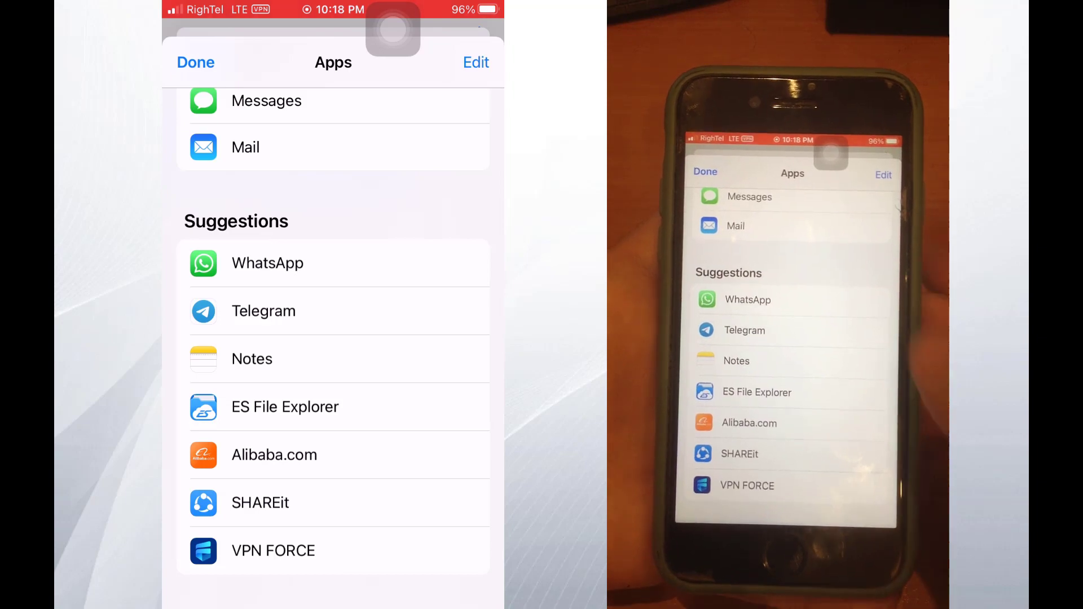
- Close the app list, share sheet and file preview to get back to the chat
{"action": "left_click", "coordinate": [196, 62]}
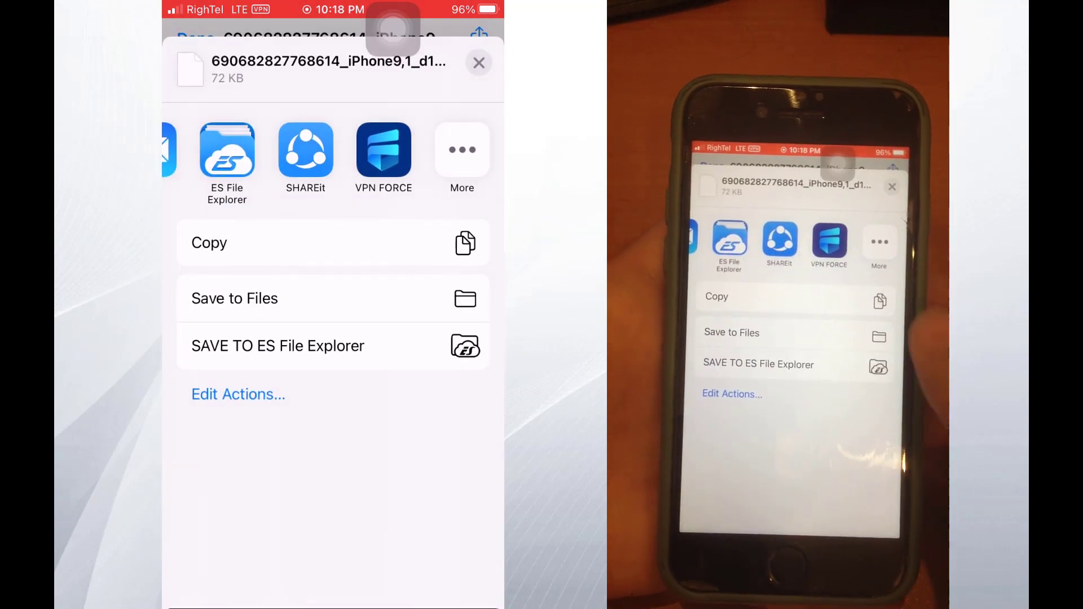
{"action": "left_click", "coordinate": [478, 62]}
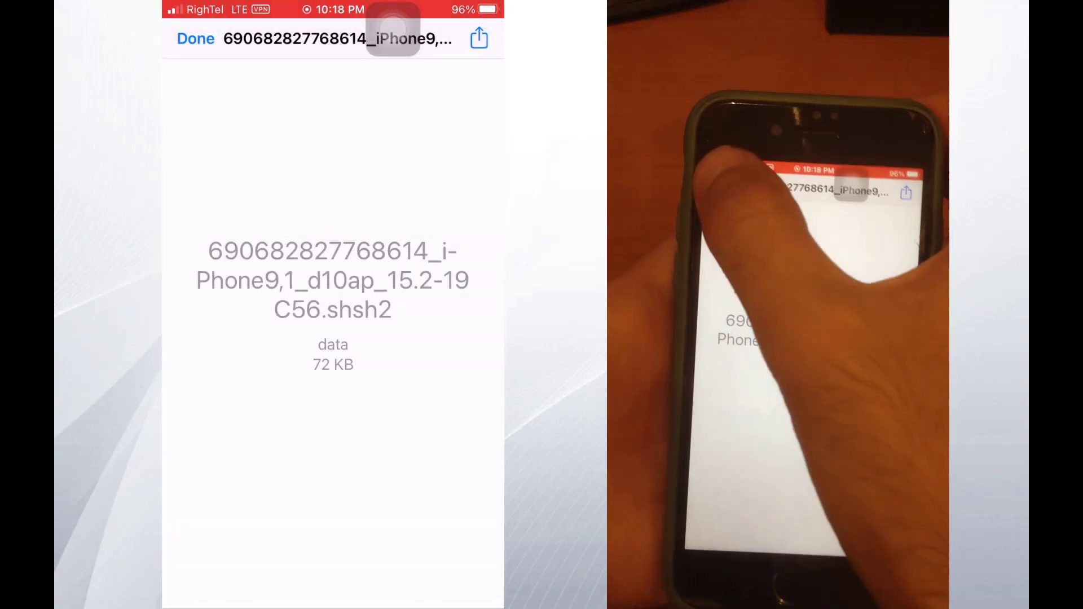
{"action": "left_click", "coordinate": [186, 38]}
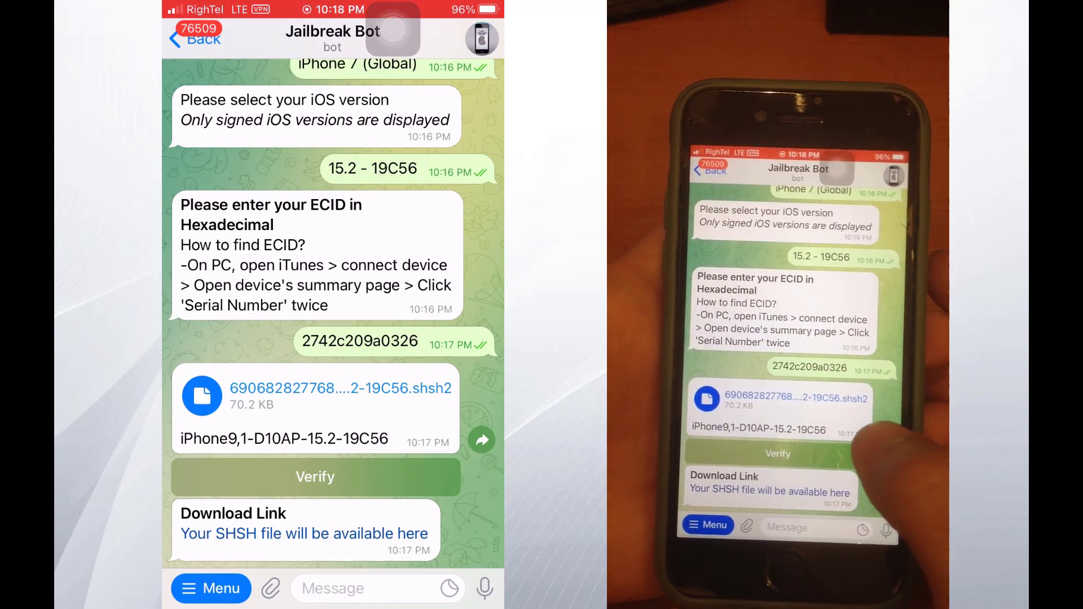
- Forward the 15.2-19C56 .shsh2 file to Saved Messages and check it there
{"action": "left_click", "coordinate": [481, 440]}
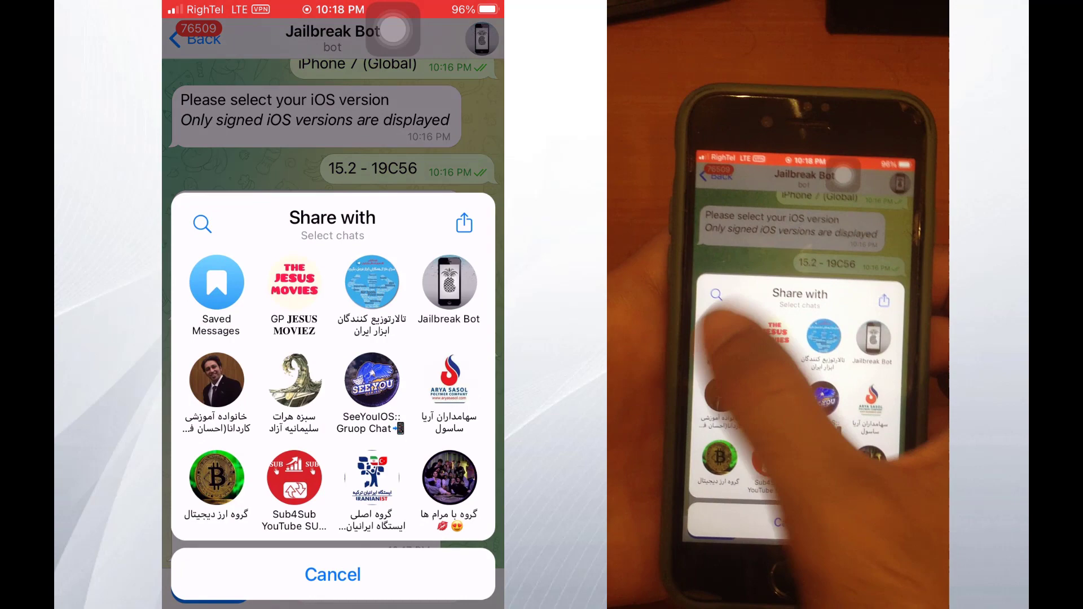
{"action": "left_click", "coordinate": [217, 282]}
{"action": "left_click", "coordinate": [331, 515]}
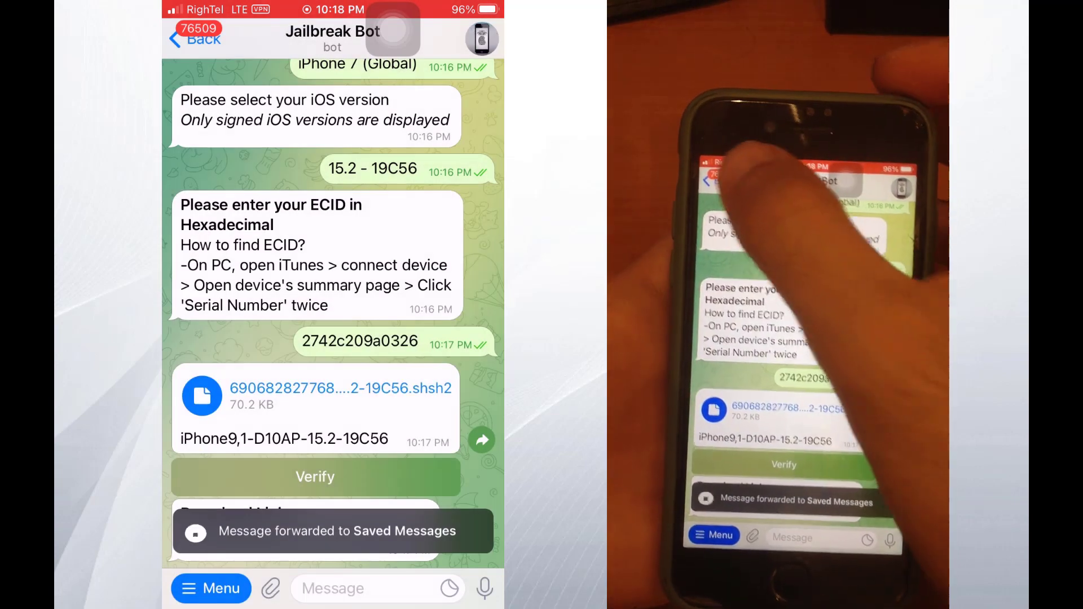
{"action": "left_click", "coordinate": [336, 531]}
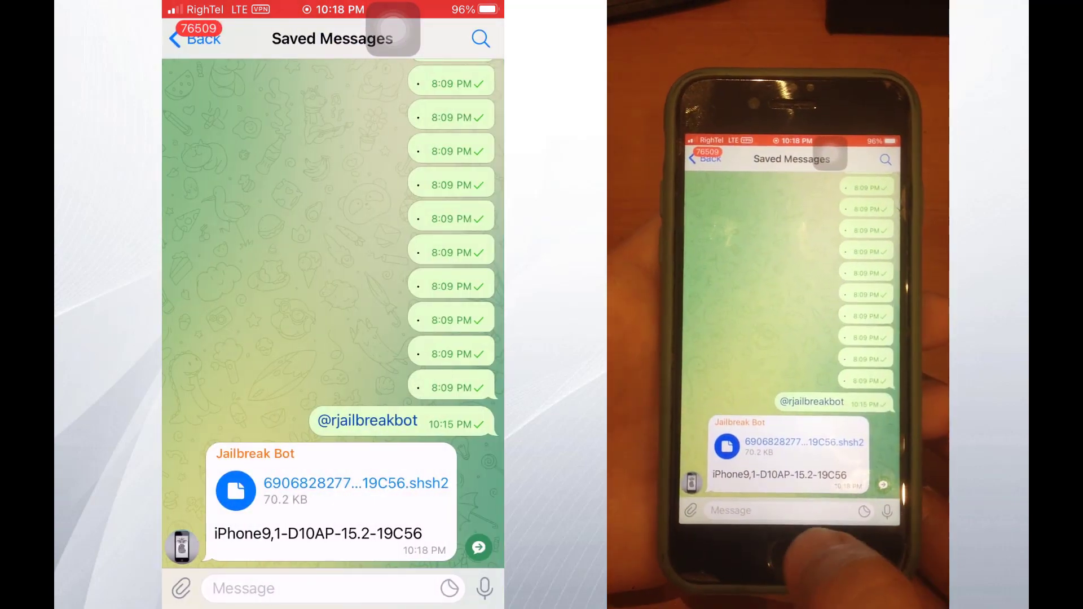
{"action": "scroll", "coordinate": [331, 315], "scroll_direction": "down", "scroll_amount": 2}
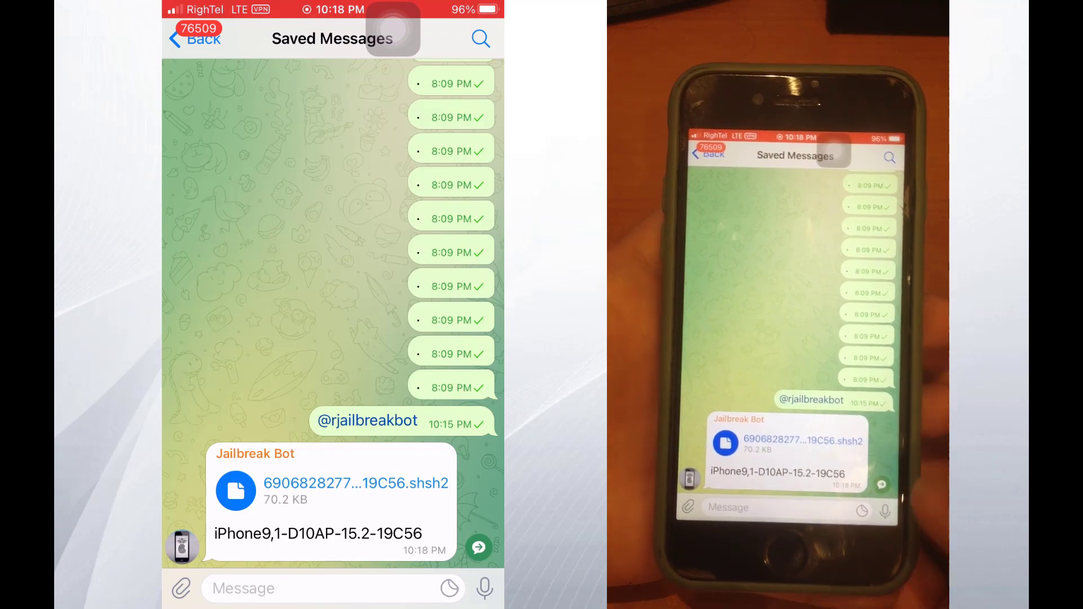
- Return to Jailbreak Bot through its mention in Saved Messages
{"action": "left_click", "coordinate": [195, 38]}
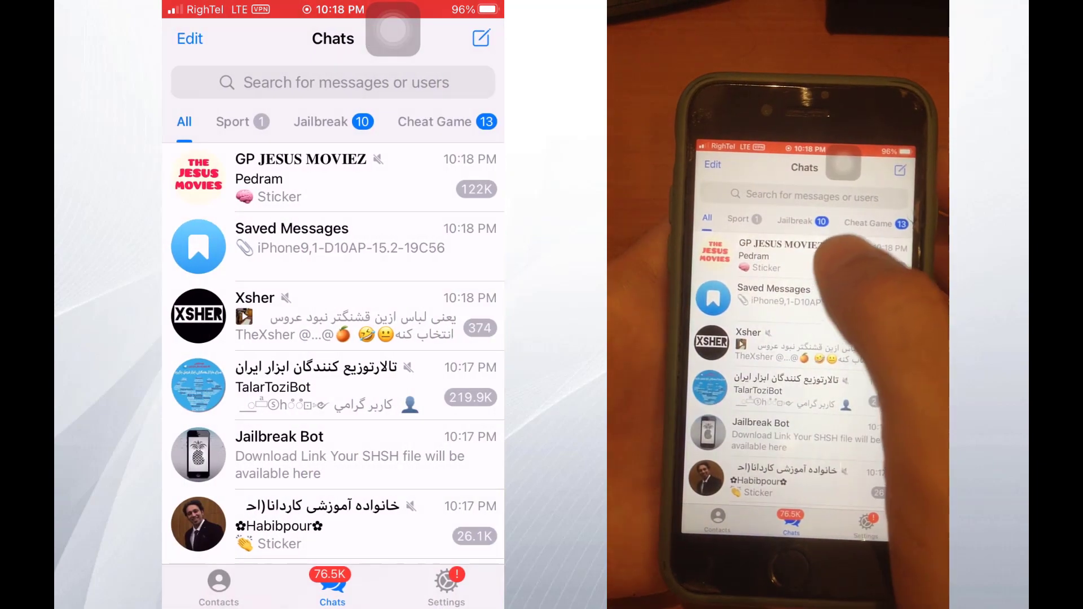
{"action": "left_click", "coordinate": [282, 239]}
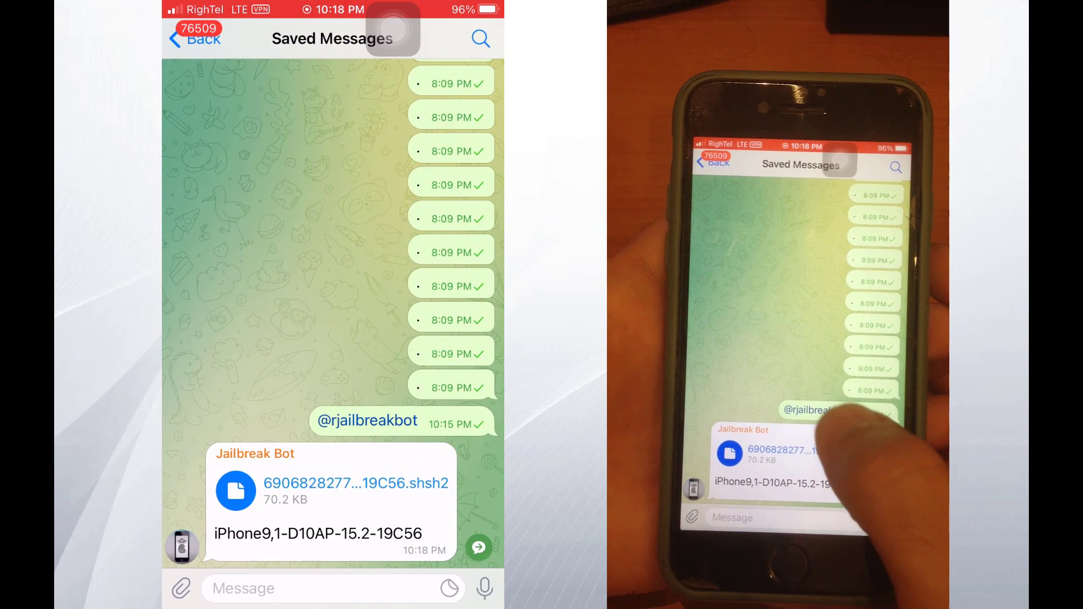
{"action": "left_click", "coordinate": [367, 420]}
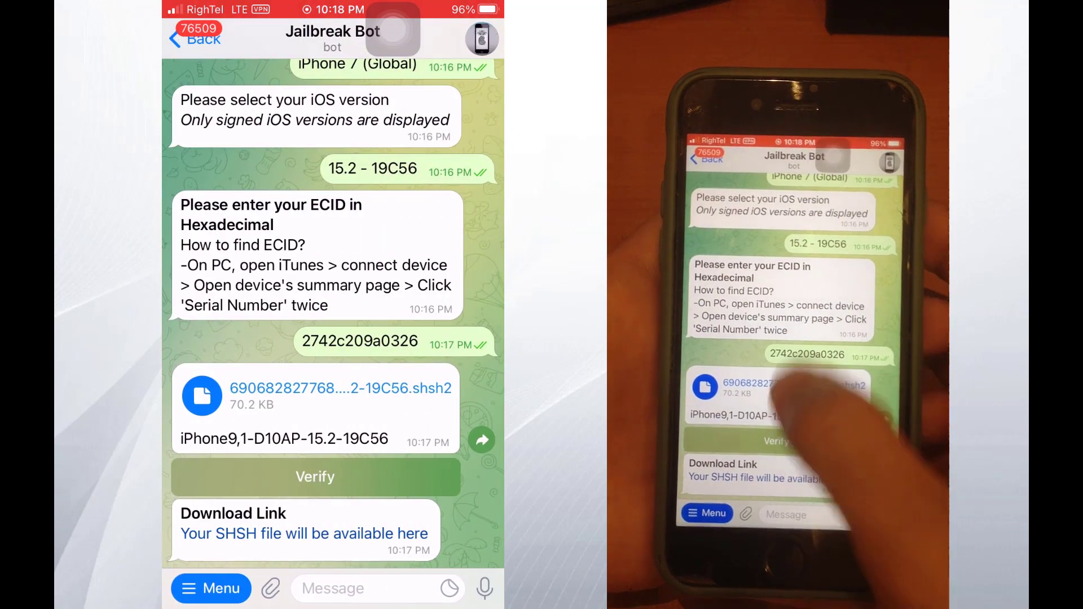
- Send a fresh /shsh command to Jailbreak Bot
{"action": "left_click", "coordinate": [332, 588]}
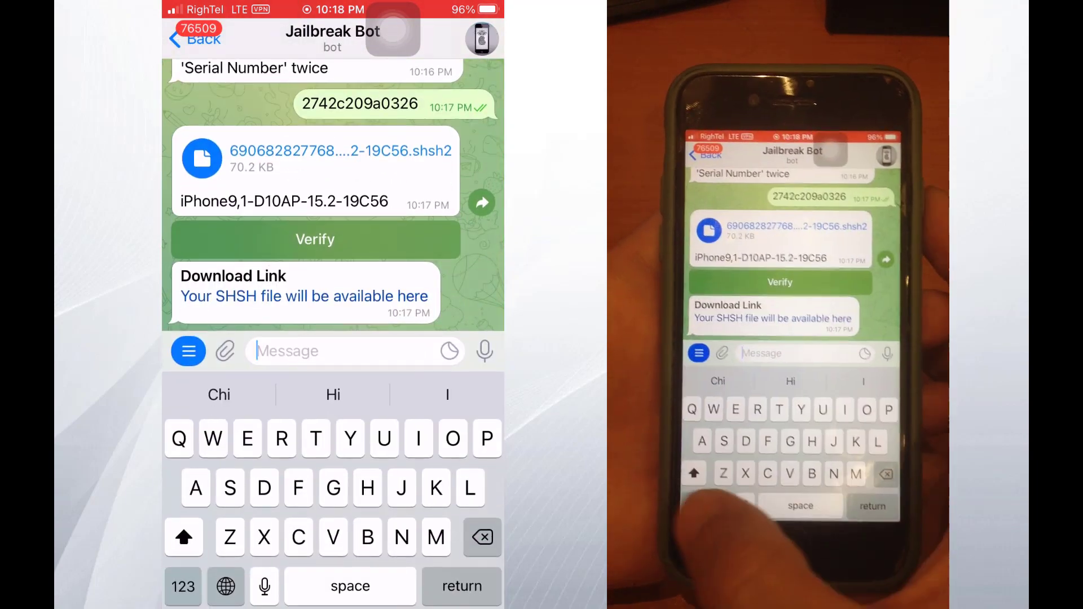
{"action": "left_click", "coordinate": [183, 586]}
{"action": "type", "text": "/"}
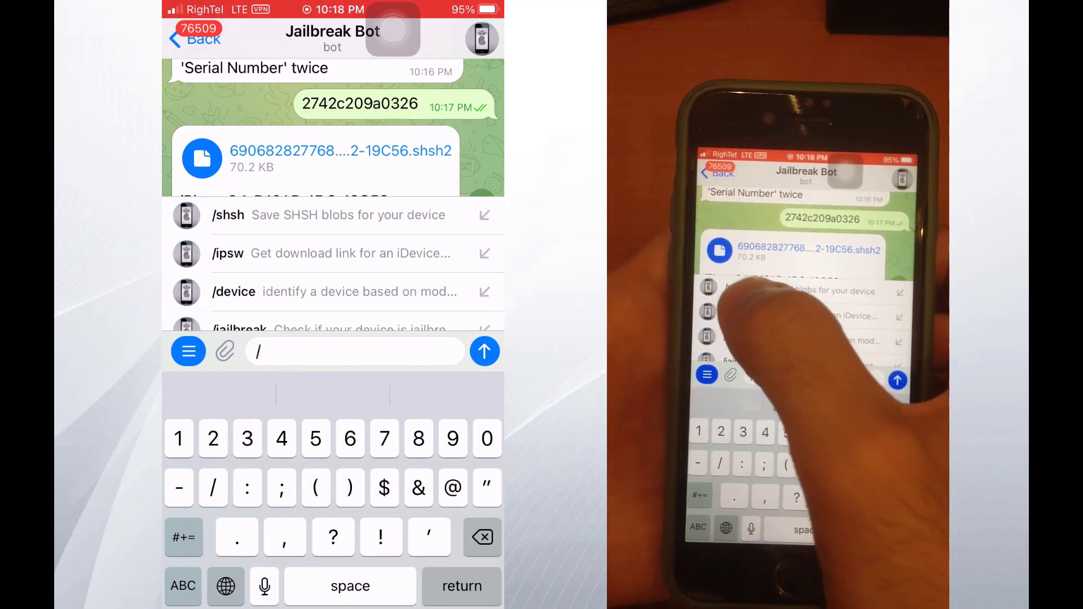
{"action": "left_click", "coordinate": [228, 215]}
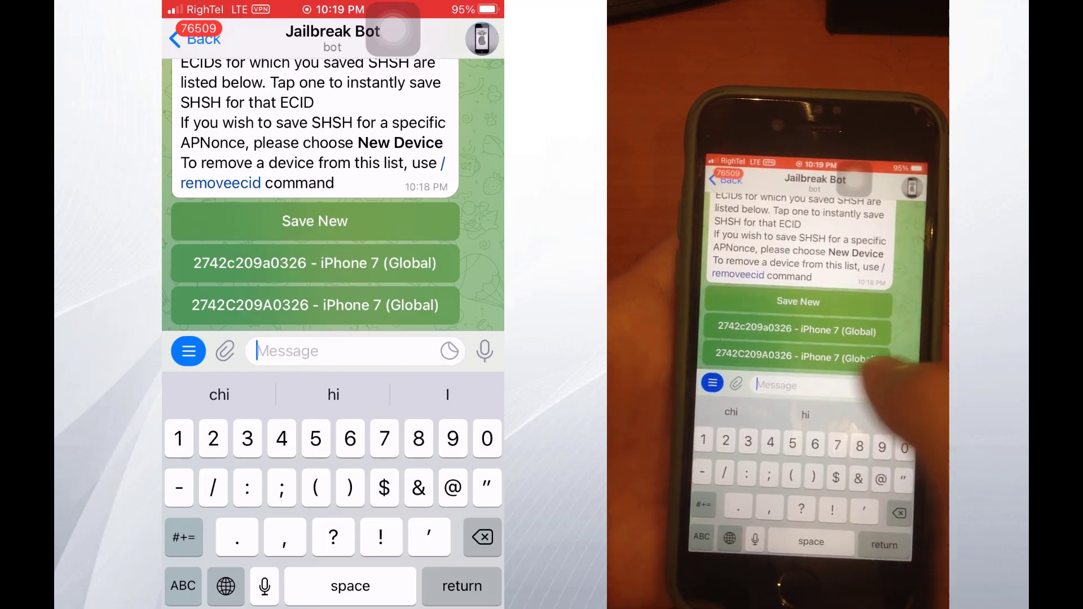
- Pick the saved iPhone 7 (Global) device and request the iOS 15.3 beta 19D5026g blob
{"action": "left_click", "coordinate": [315, 263]}
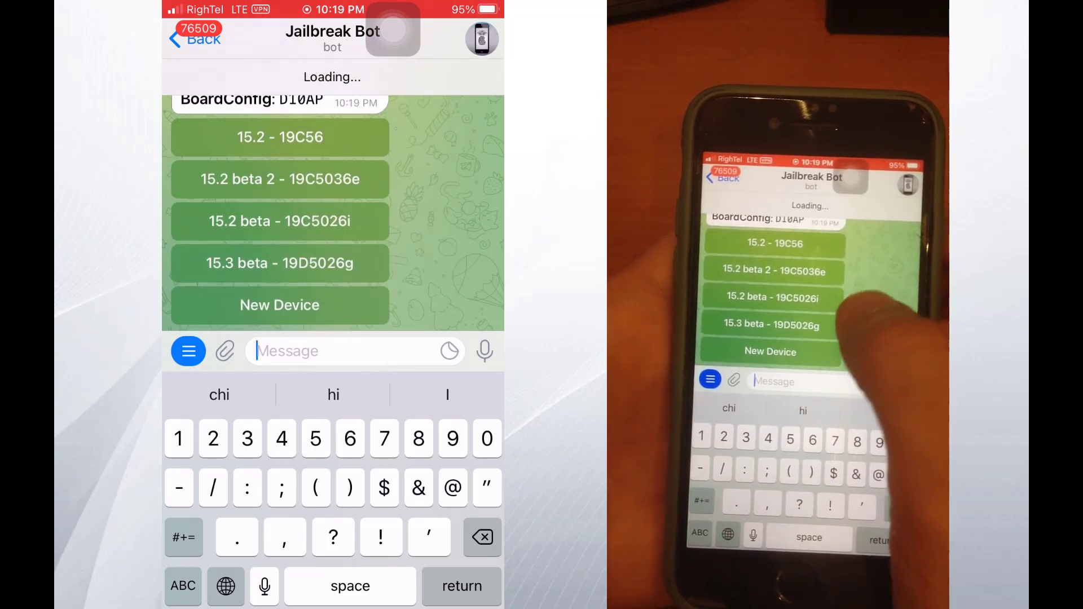
{"action": "scroll", "coordinate": [279, 208], "scroll_direction": "up", "scroll_amount": 3}
{"action": "scroll", "coordinate": [279, 208], "scroll_direction": "down", "scroll_amount": 3}
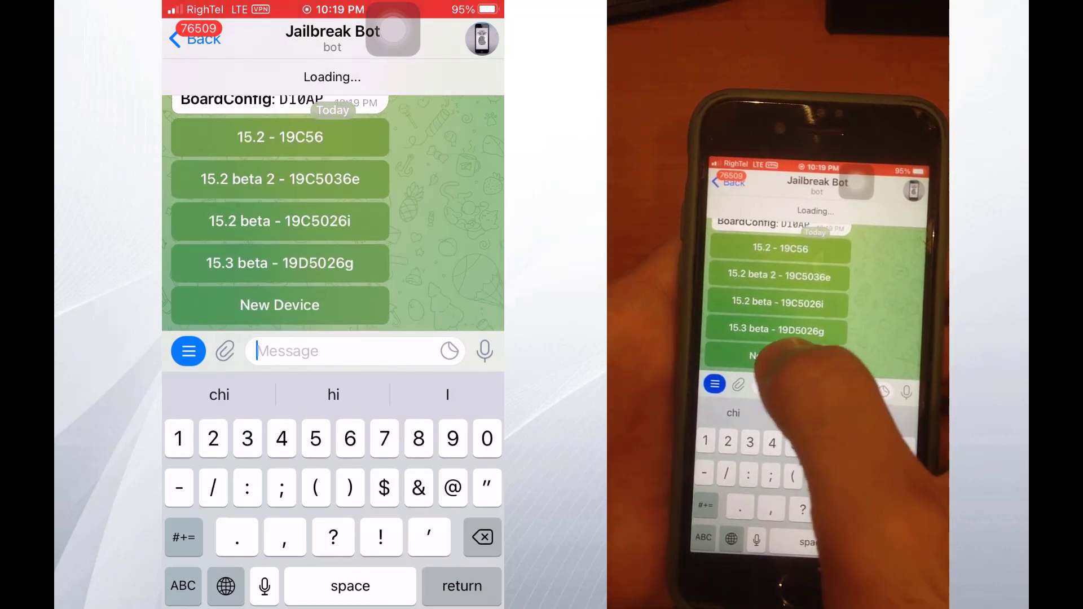
{"action": "left_click", "coordinate": [280, 263]}
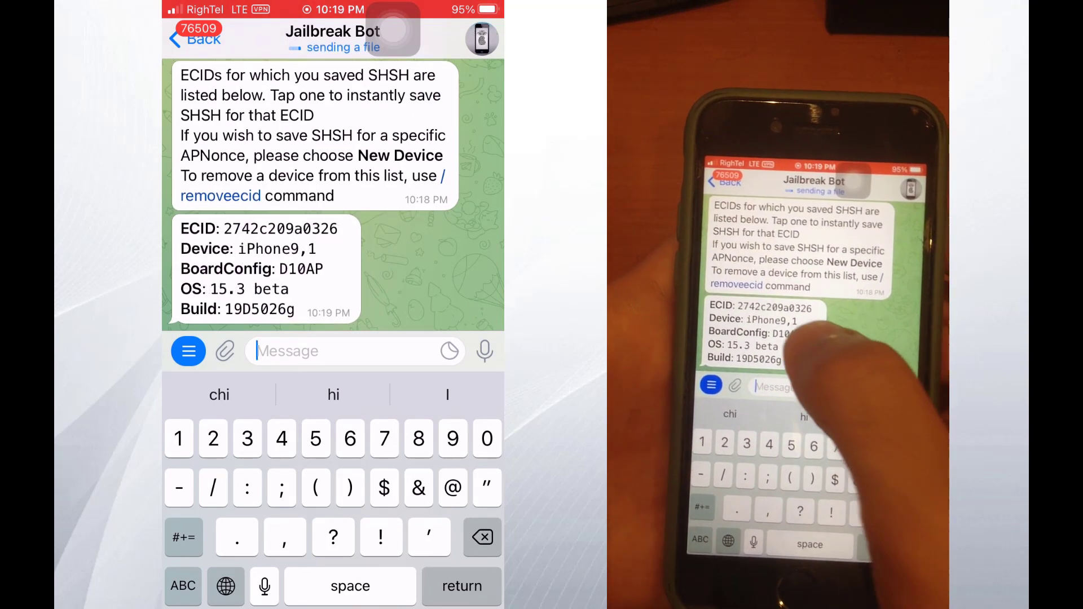
{"action": "scroll", "coordinate": [315, 195], "scroll_direction": "up", "scroll_amount": 5}
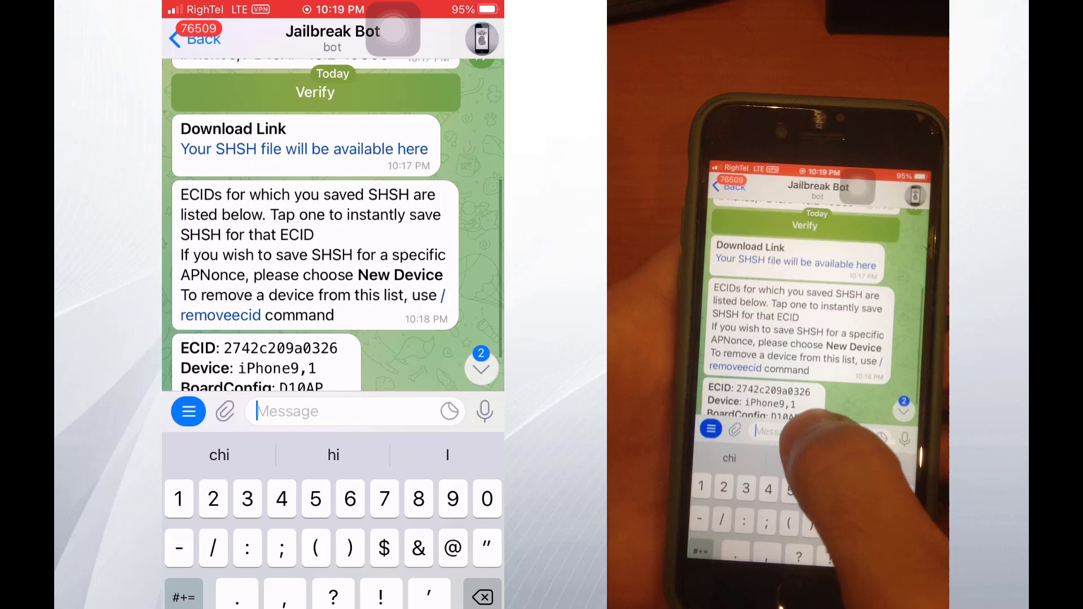
{"action": "scroll", "coordinate": [315, 225], "scroll_direction": "up", "scroll_amount": 1}
{"action": "scroll", "coordinate": [333, 236], "scroll_direction": "down", "scroll_amount": 5}
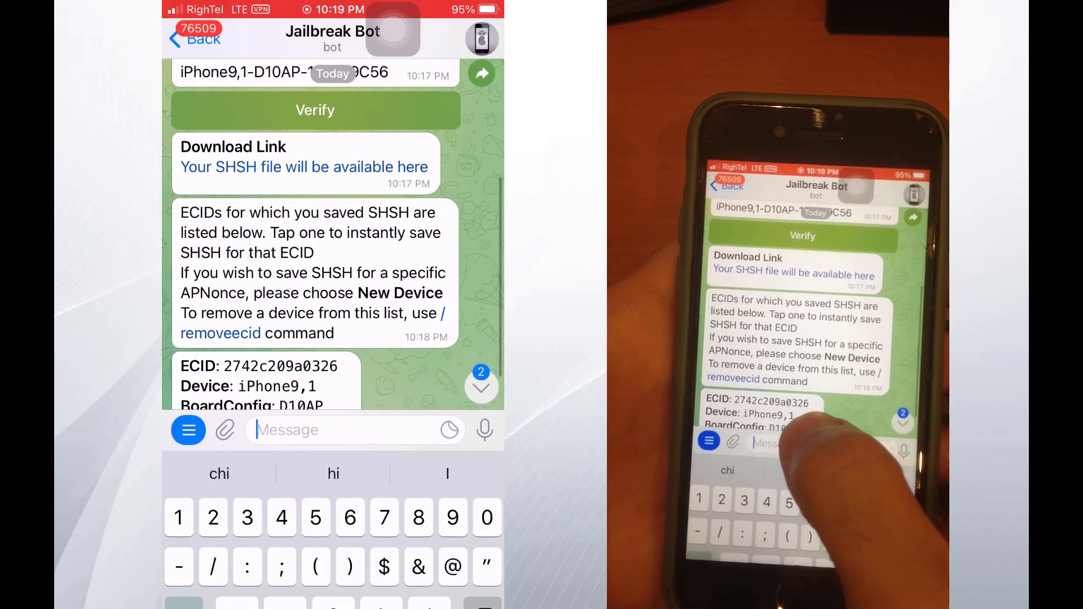
{"action": "scroll", "coordinate": [316, 195], "scroll_direction": "down", "scroll_amount": 4}
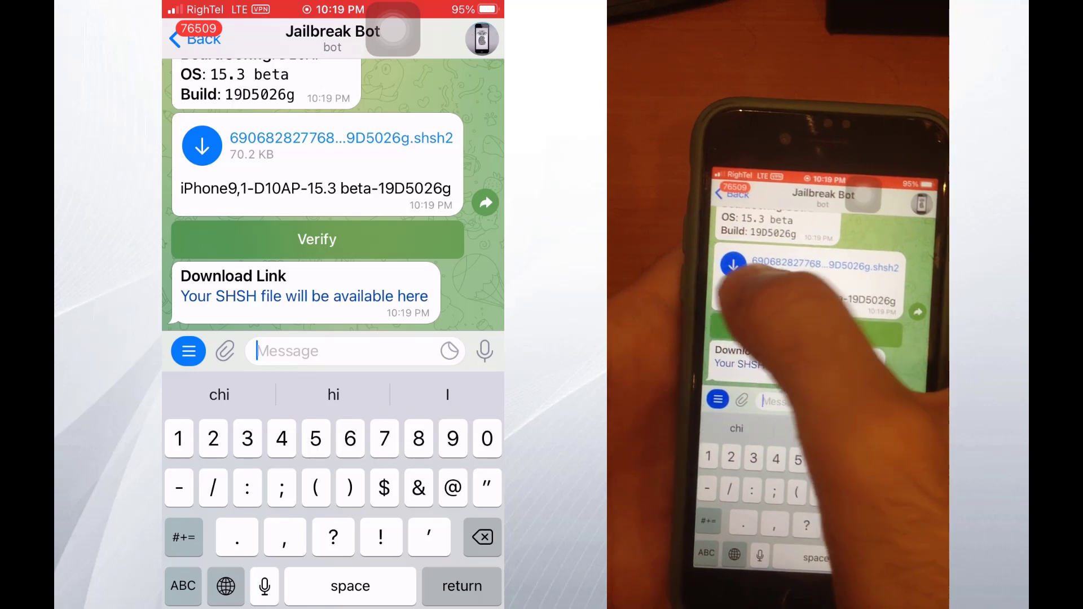
- Download the 70.2 KB iOS 15.3 beta 19D5026g .shsh2 file
{"action": "left_click", "coordinate": [202, 145]}
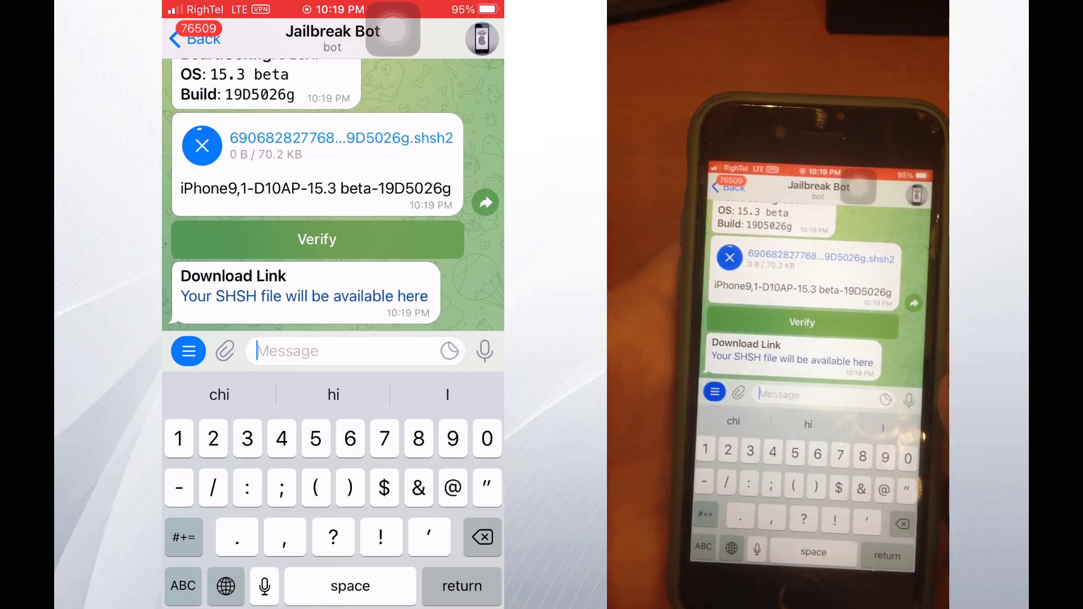